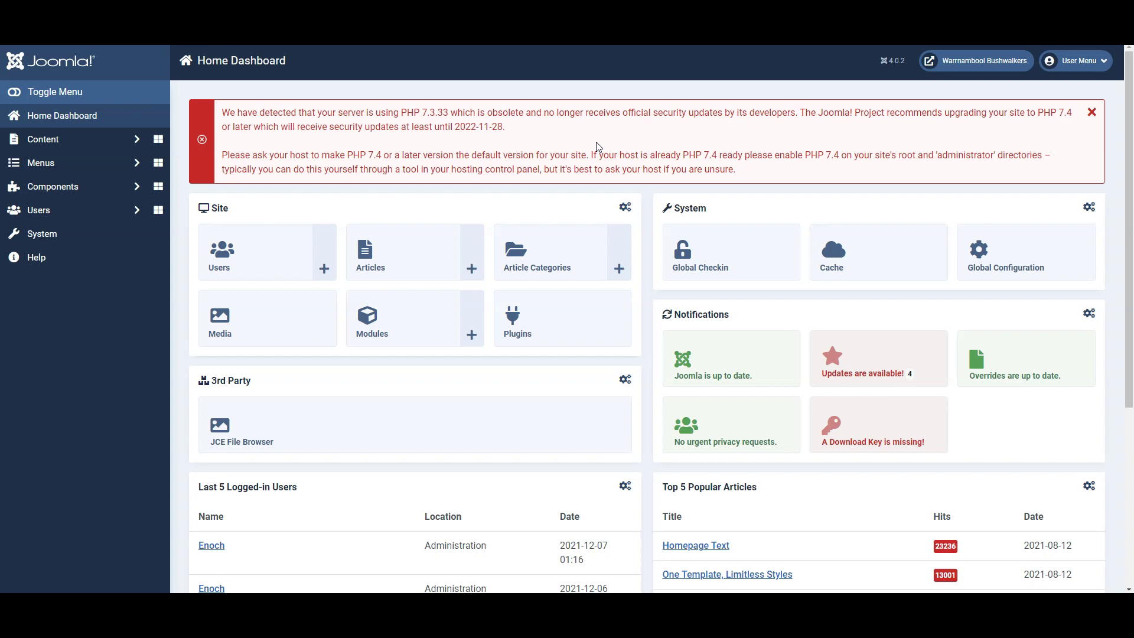
Open the 'test' article from the Articles list in the editor
left_click(387, 254)
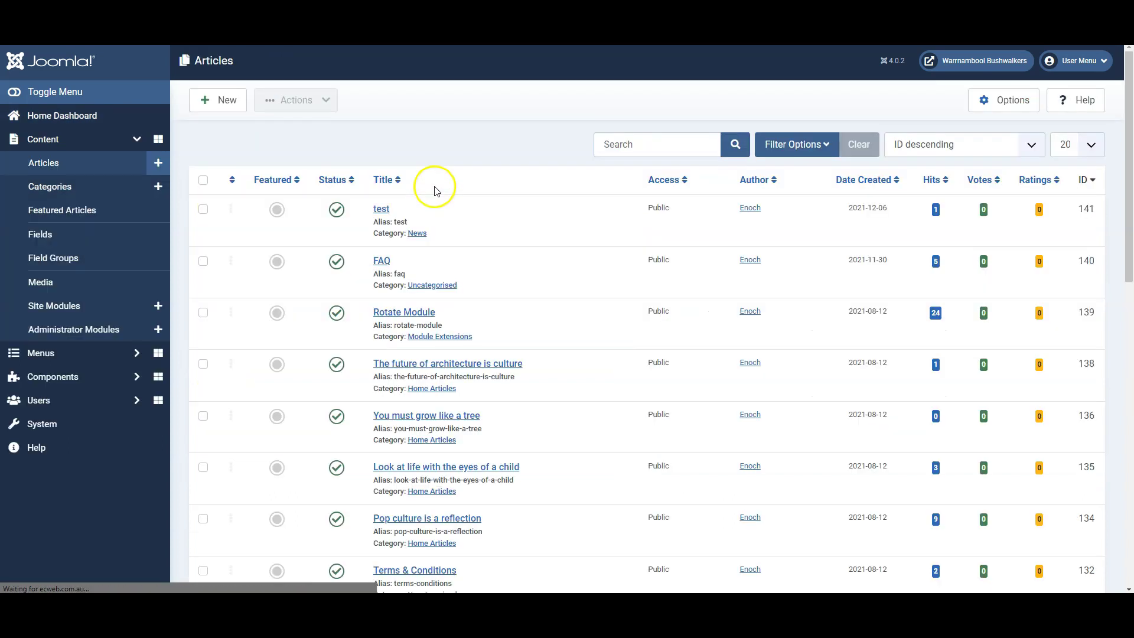
left_click(380, 209)
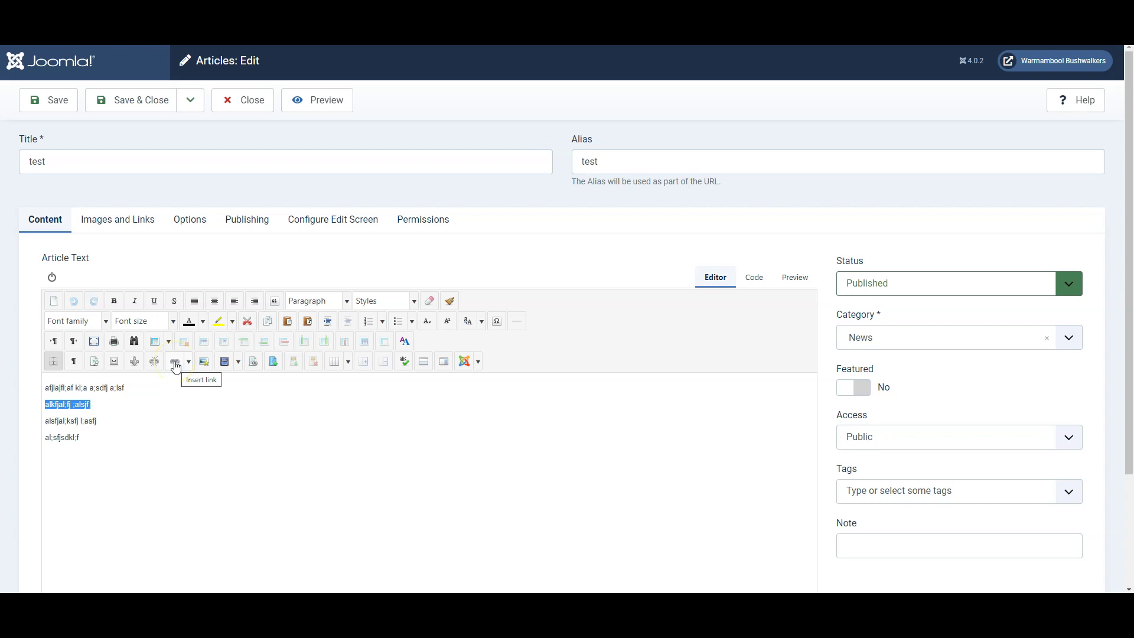
Link the selected second line to the Main Menu's FAQ Page item
left_click(176, 367)
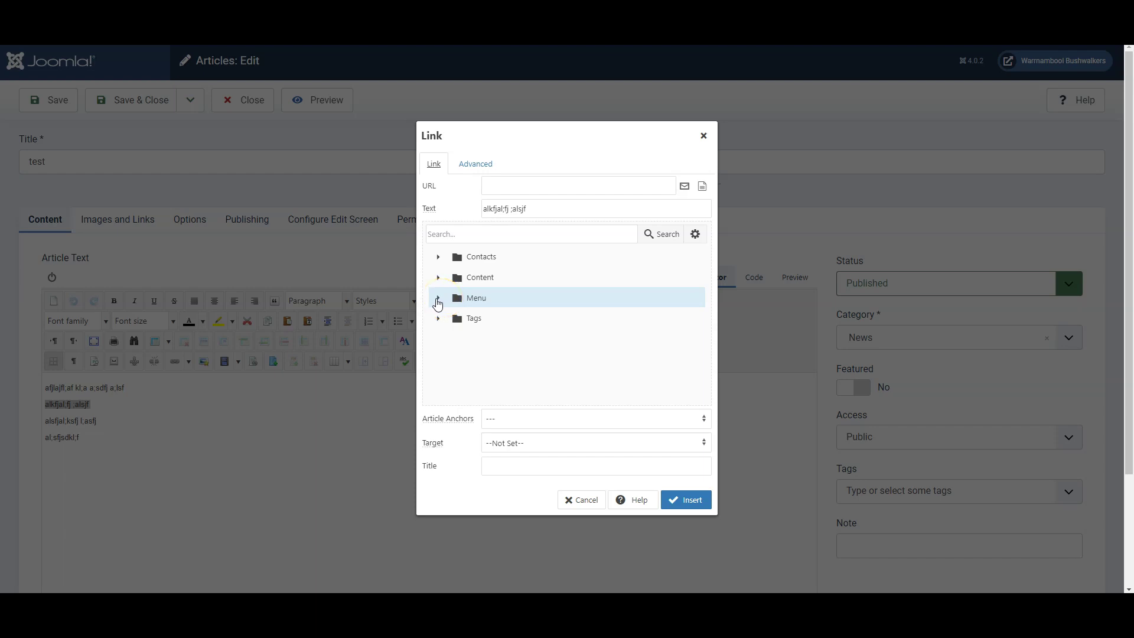
left_click(437, 303)
scroll(492, 357, "down", 1)
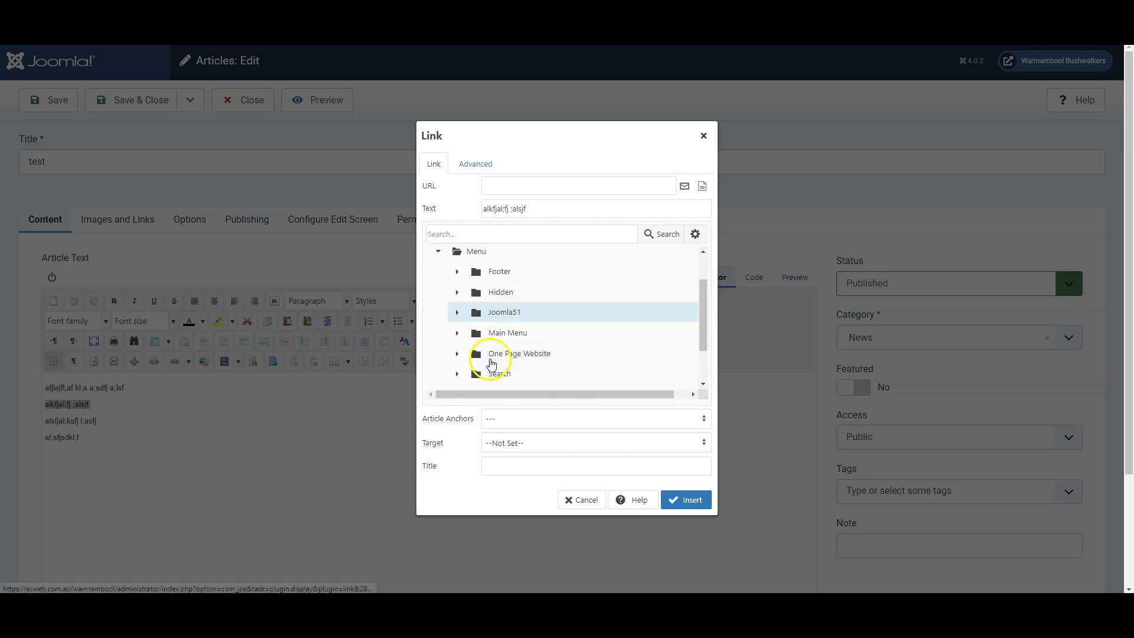
scroll(491, 360, "down", 1)
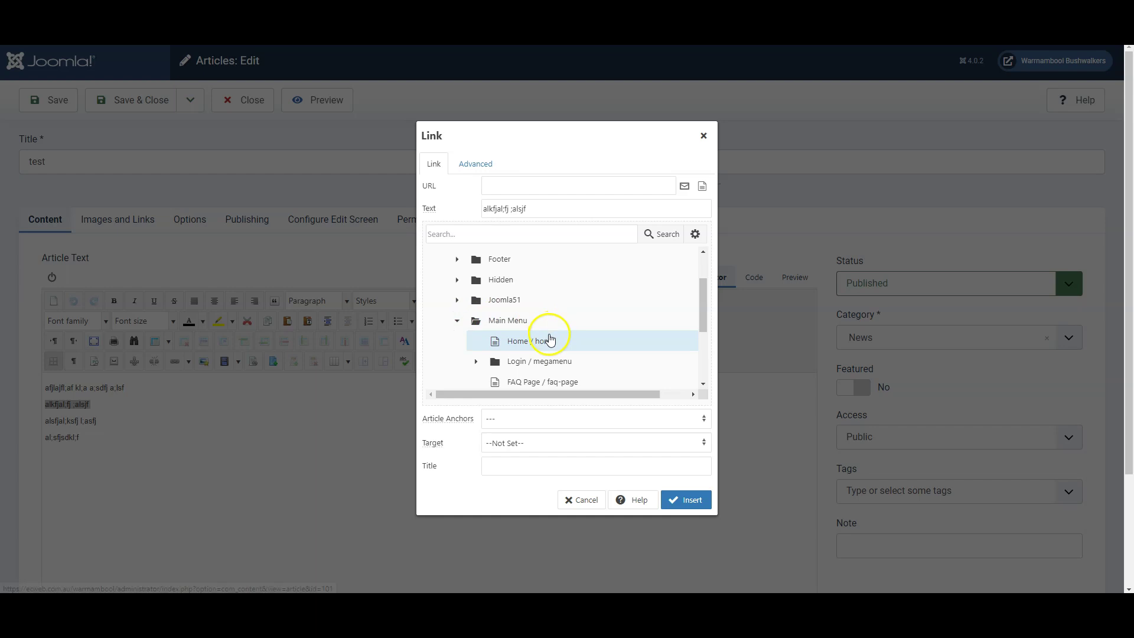
scroll(541, 349, "down", 2)
left_click(522, 329)
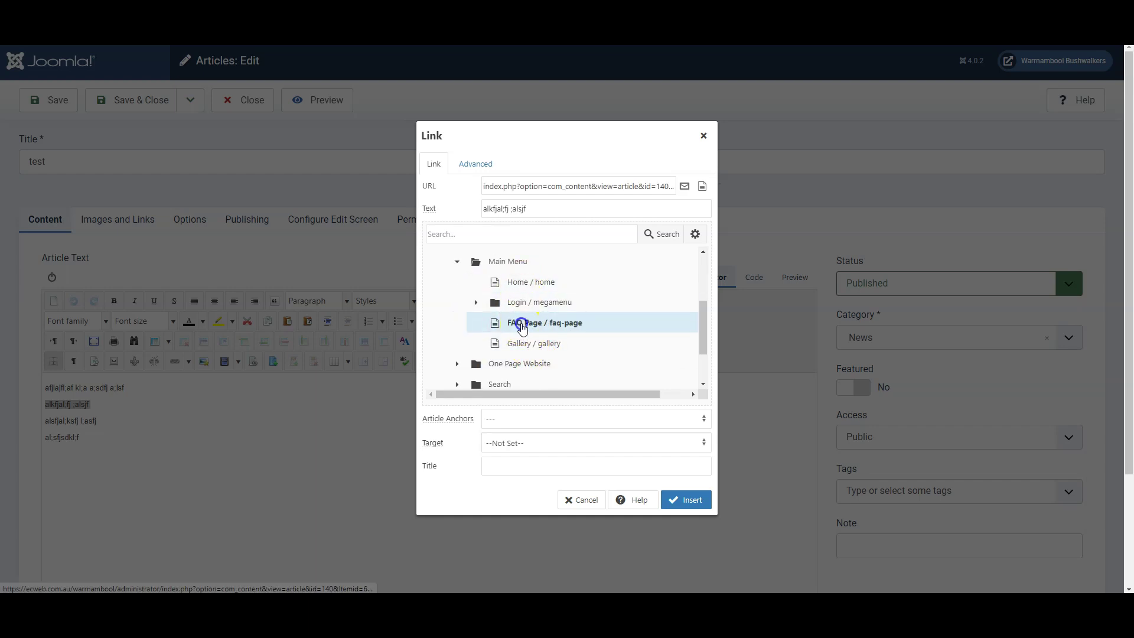
left_click(687, 502)
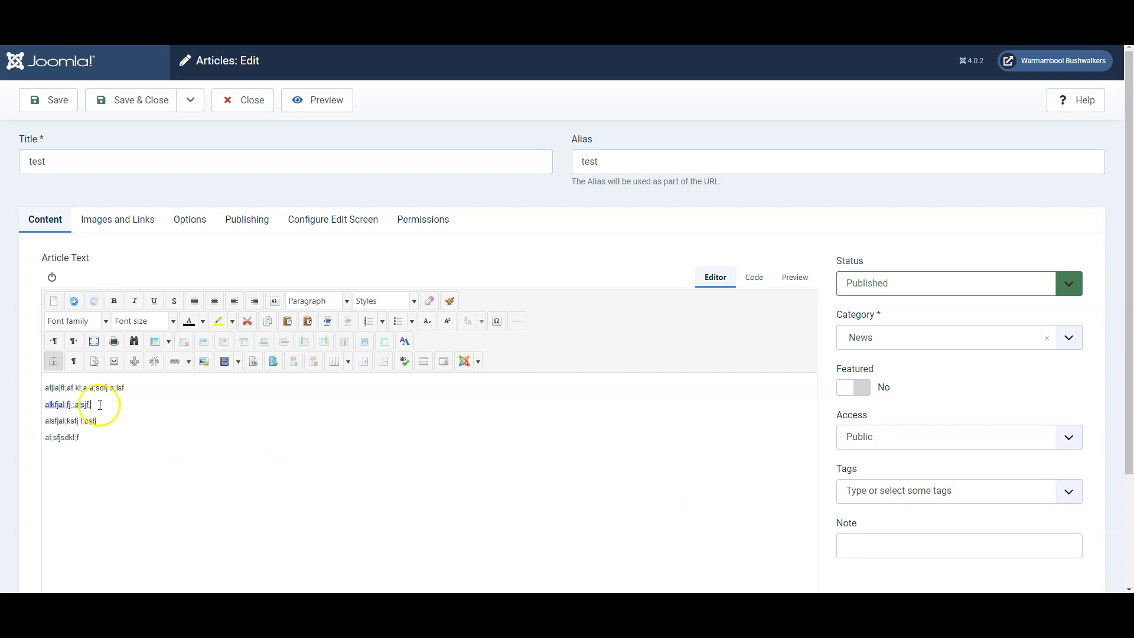
Retarget the second line's link to Home Articles > 'Look at life with the eyes of a child'
triple_click(68, 405)
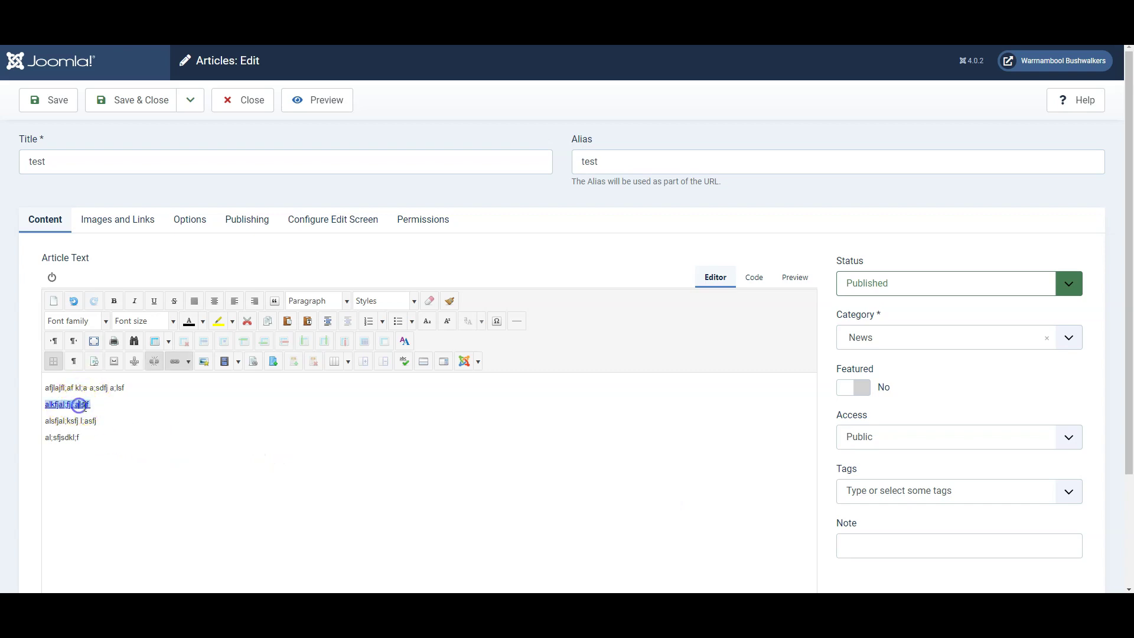
left_click(175, 362)
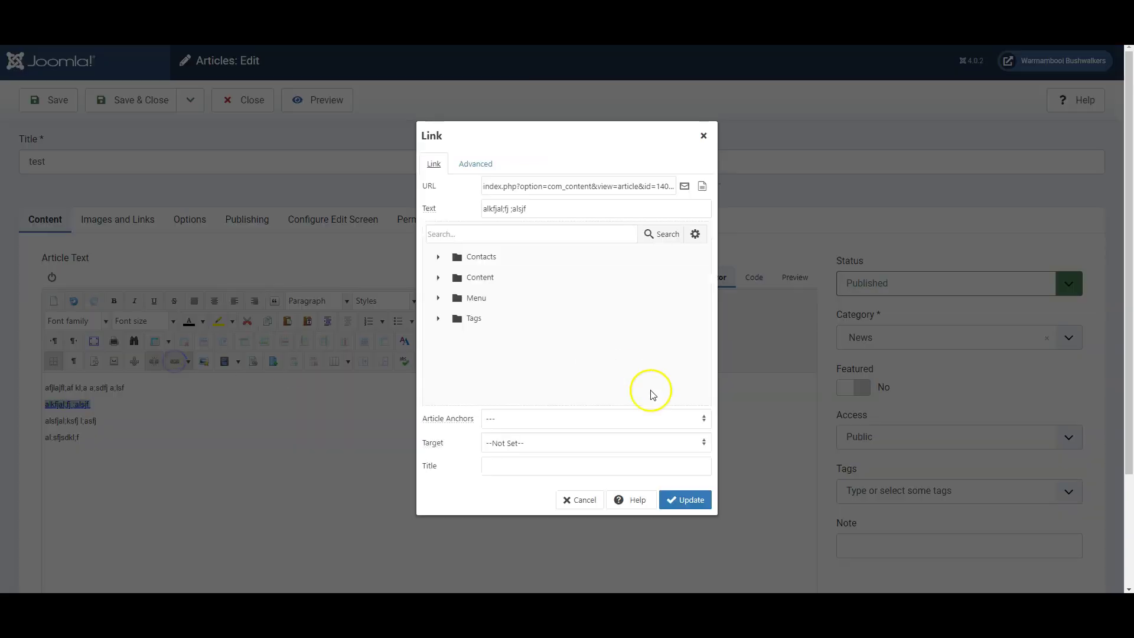
left_click(445, 298)
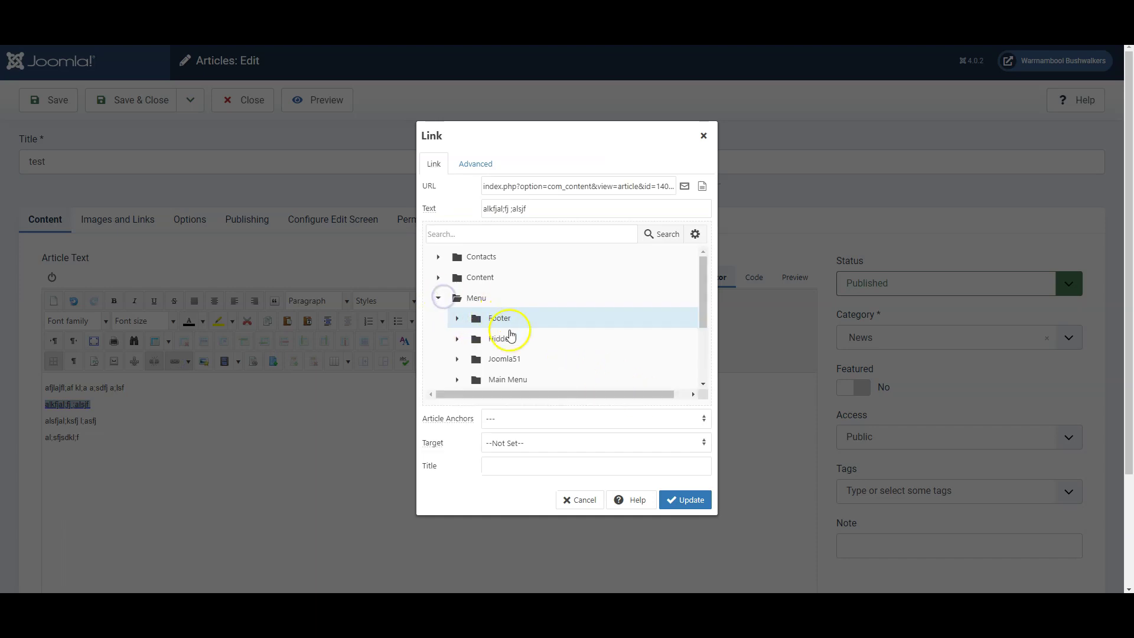
scroll(499, 340, "down", 2)
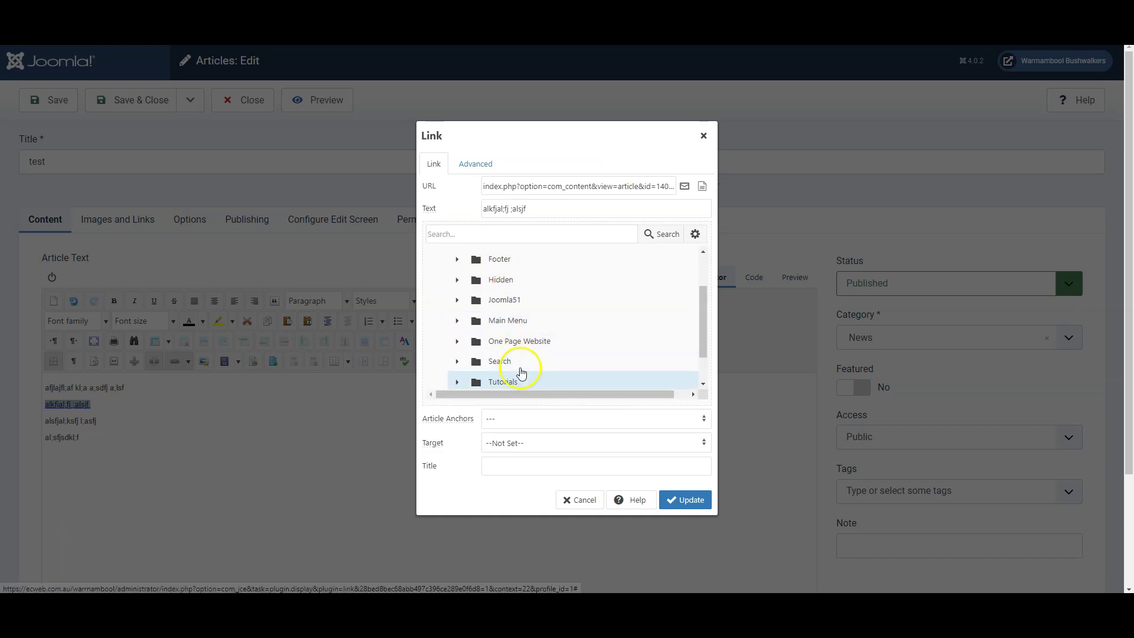
scroll(520, 354, "up", 3)
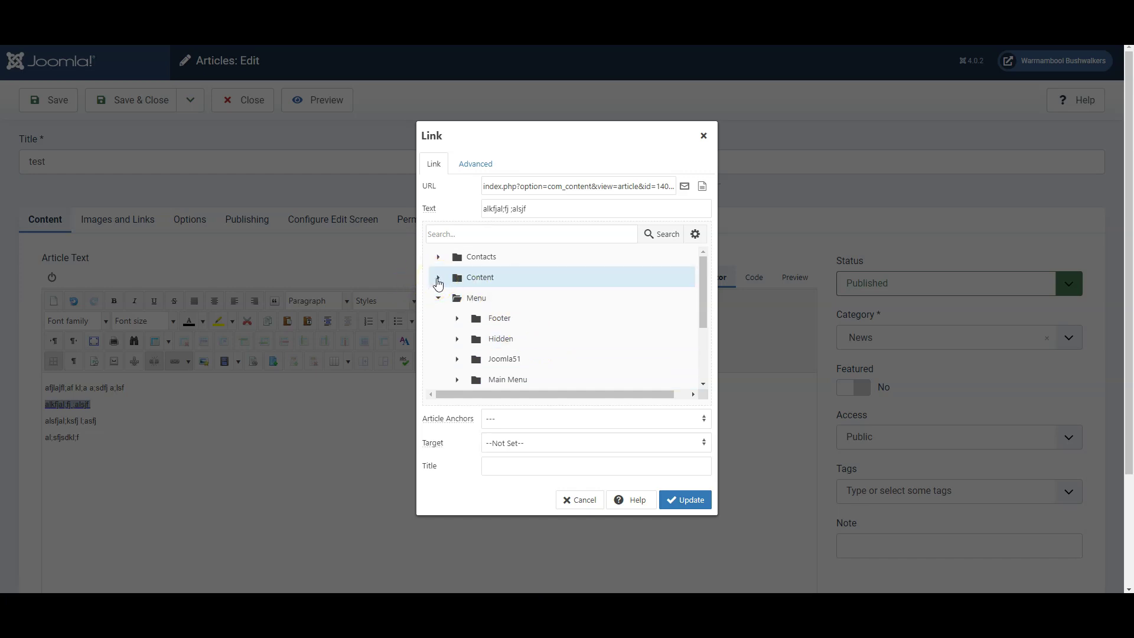
left_click(438, 278)
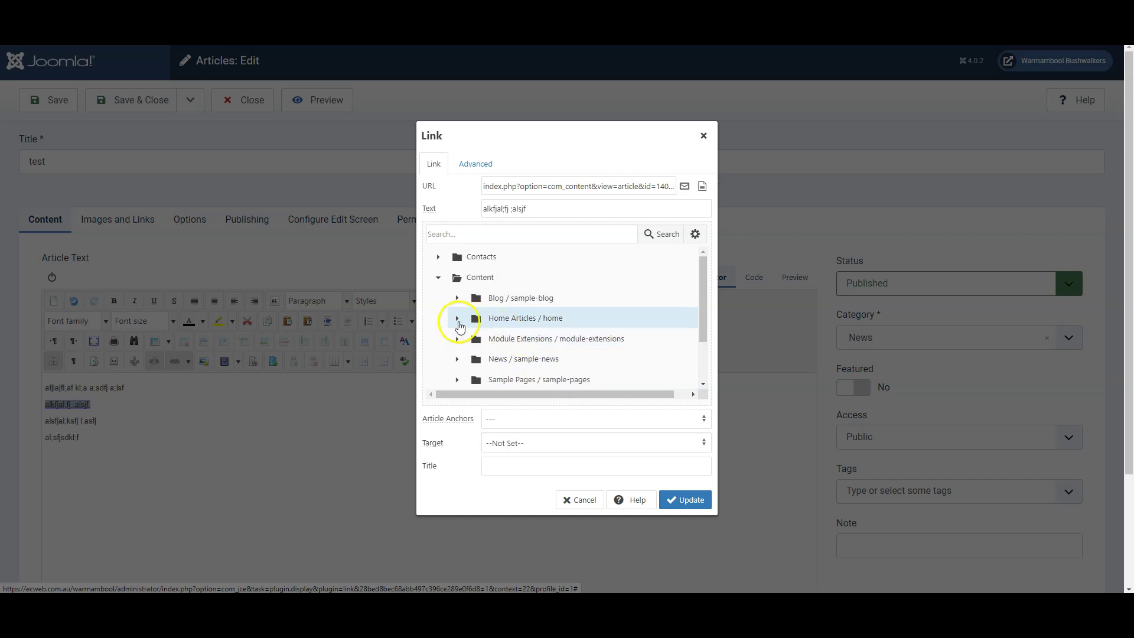
left_click(456, 319)
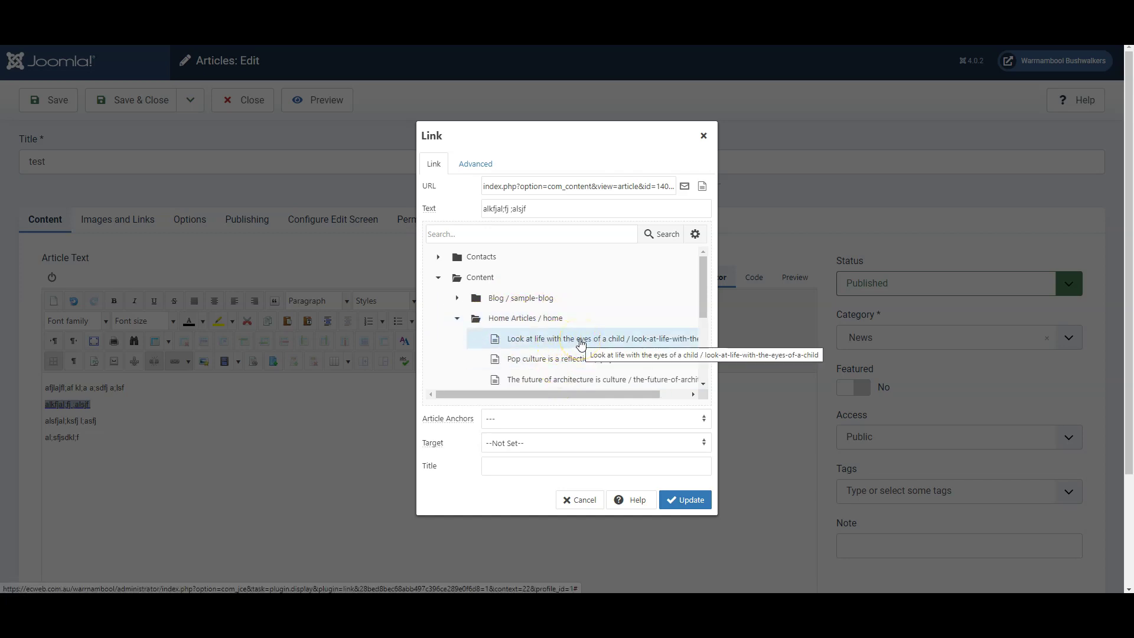
left_click(580, 342)
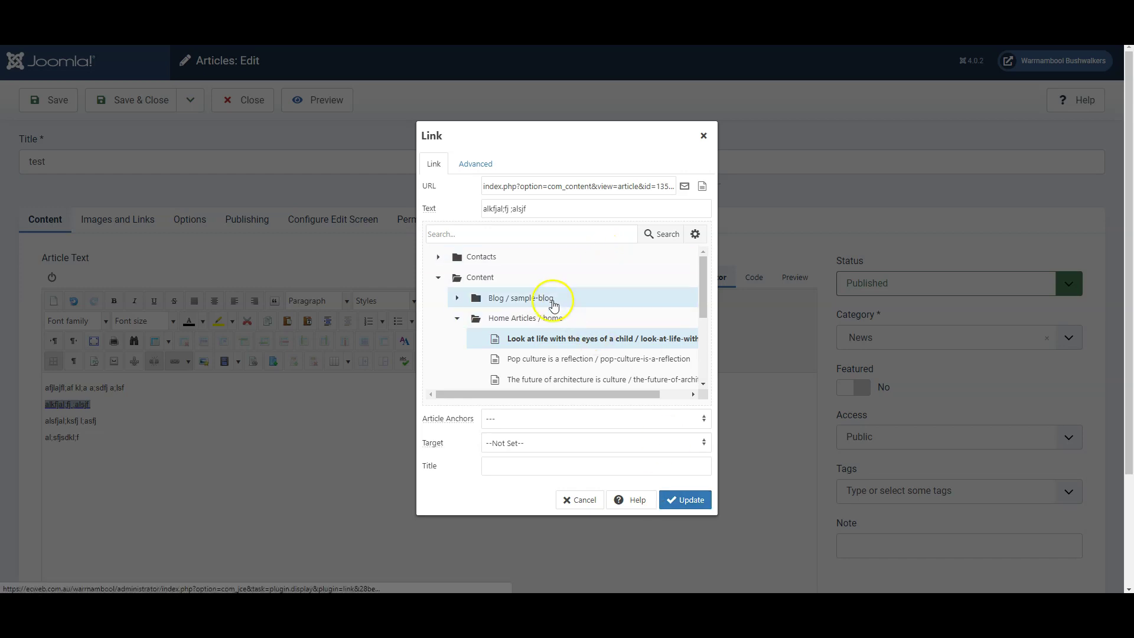
scroll(556, 301, "down", 6)
scroll(568, 278, "up", 5)
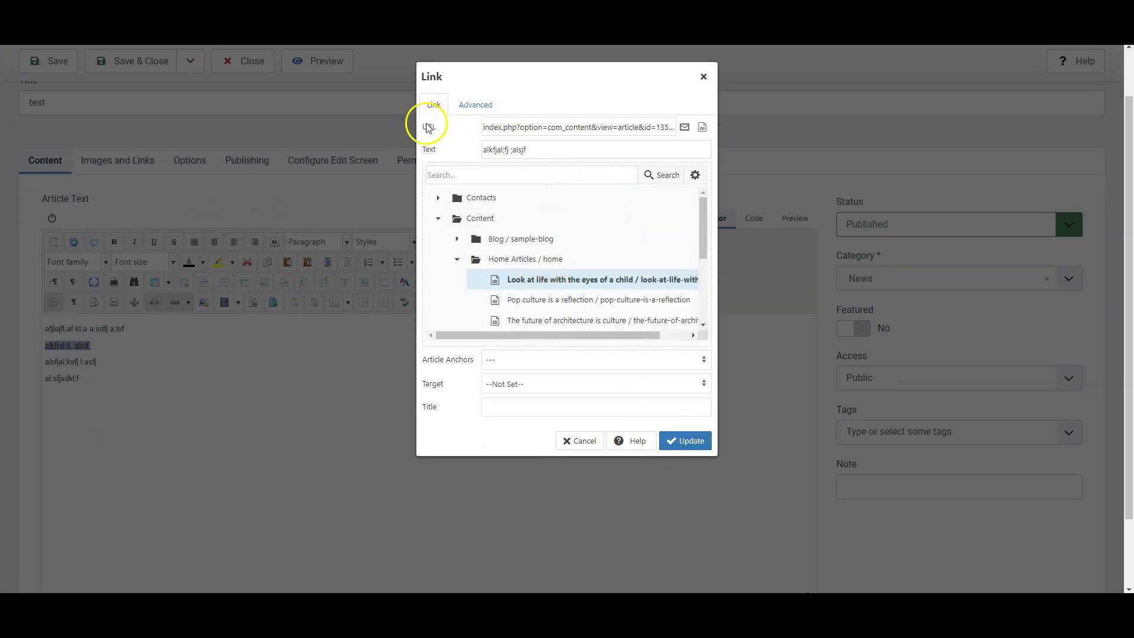
left_click(533, 126)
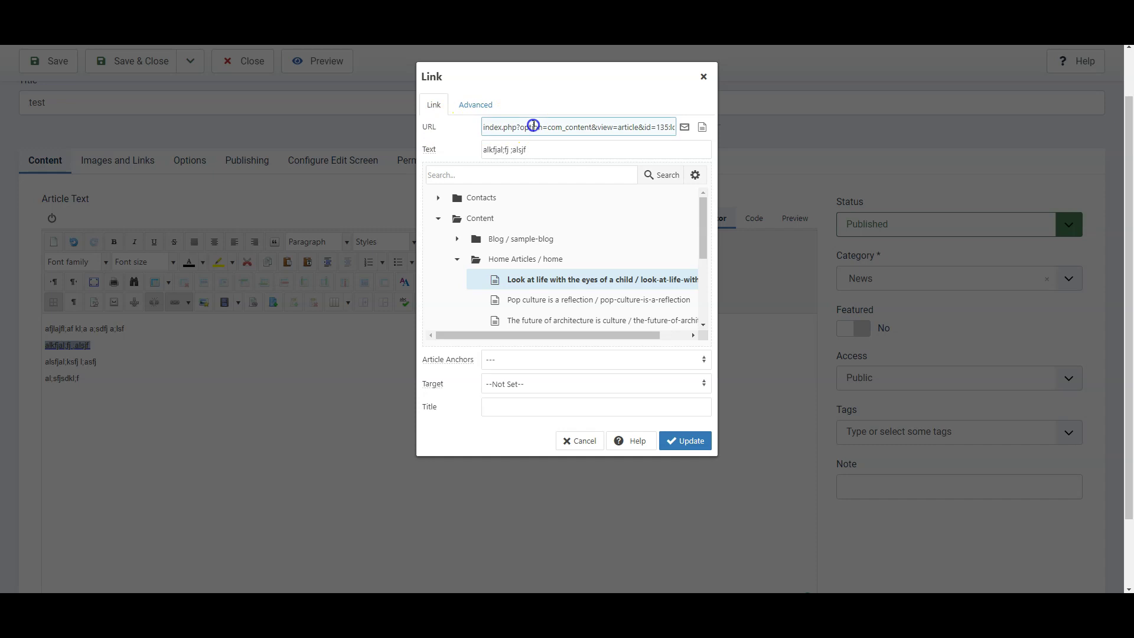
key("ctrl+a")
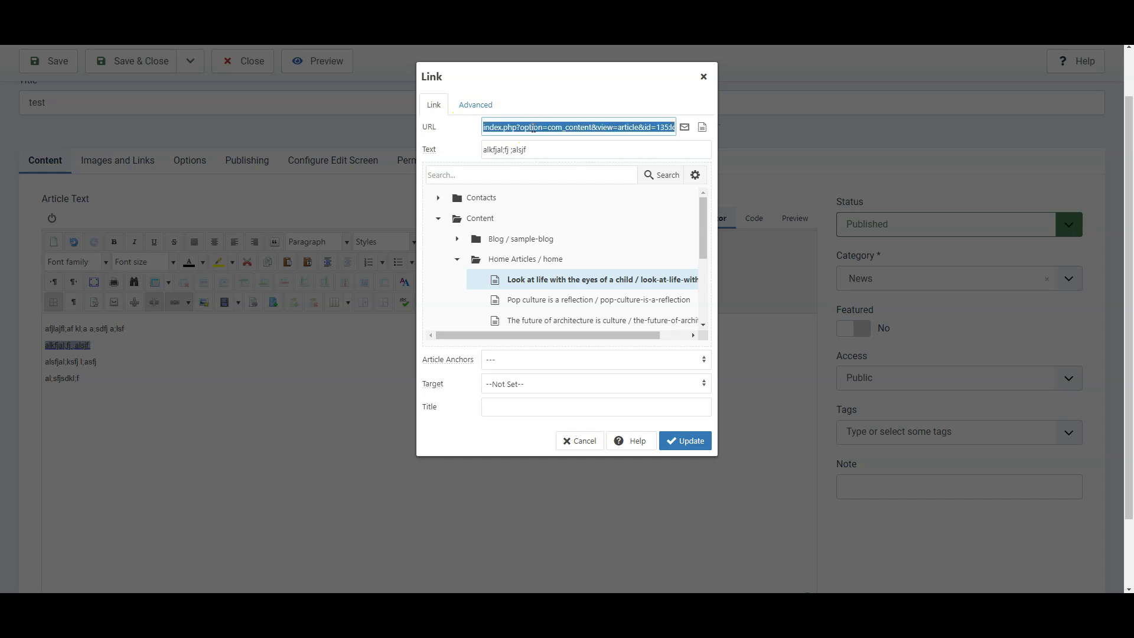
type("www.")
key("Down")
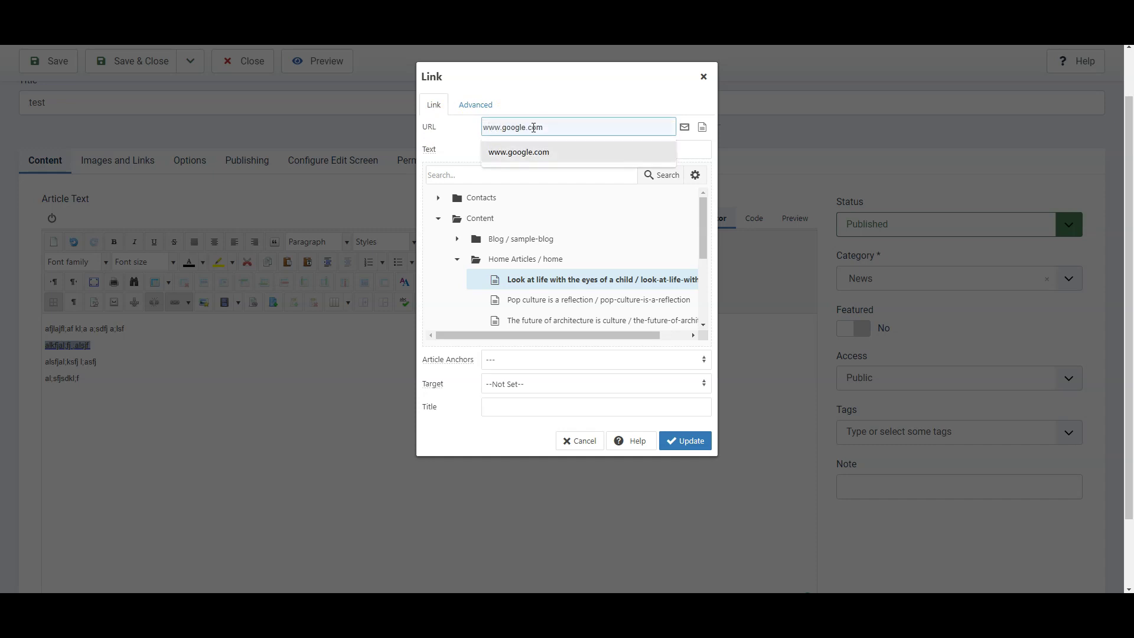
key("Return")
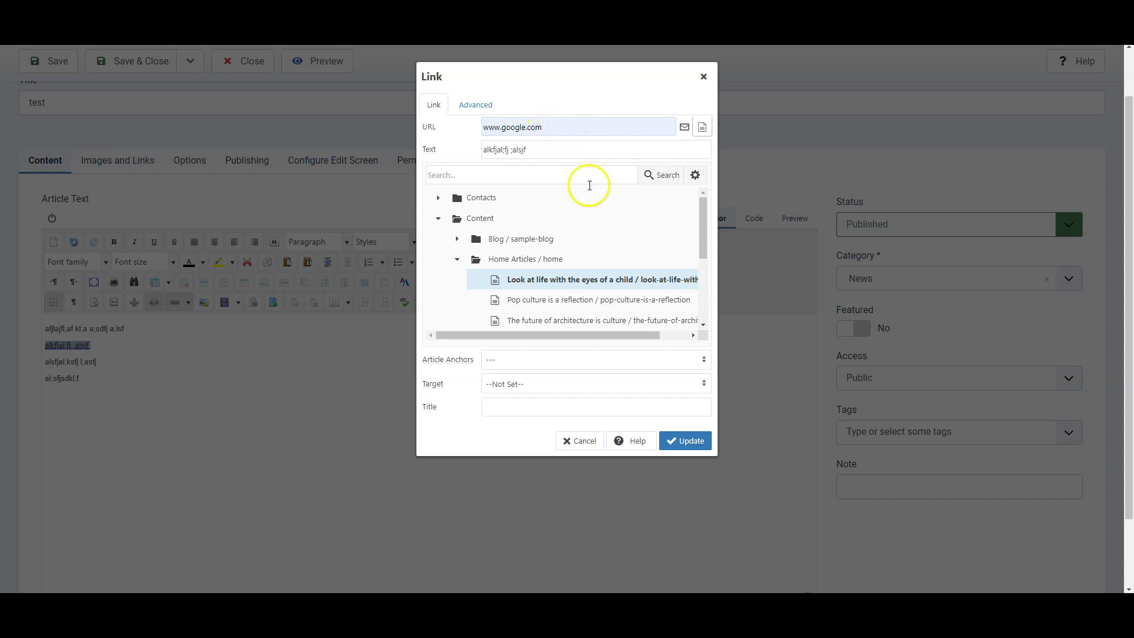
left_click(681, 442)
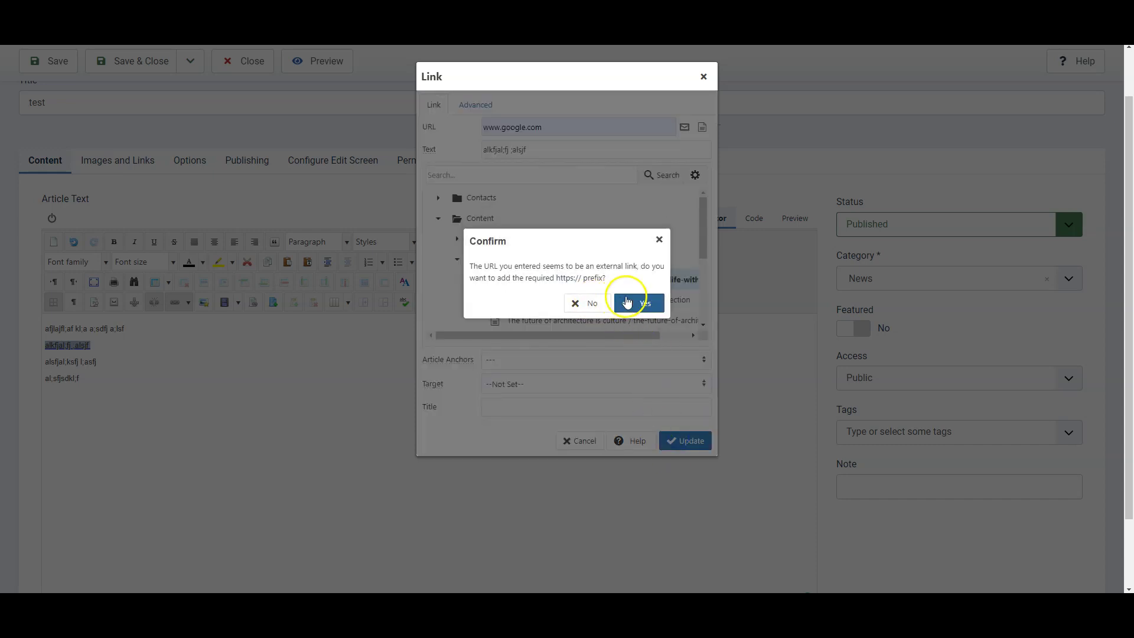
left_click(555, 278)
left_click(613, 280)
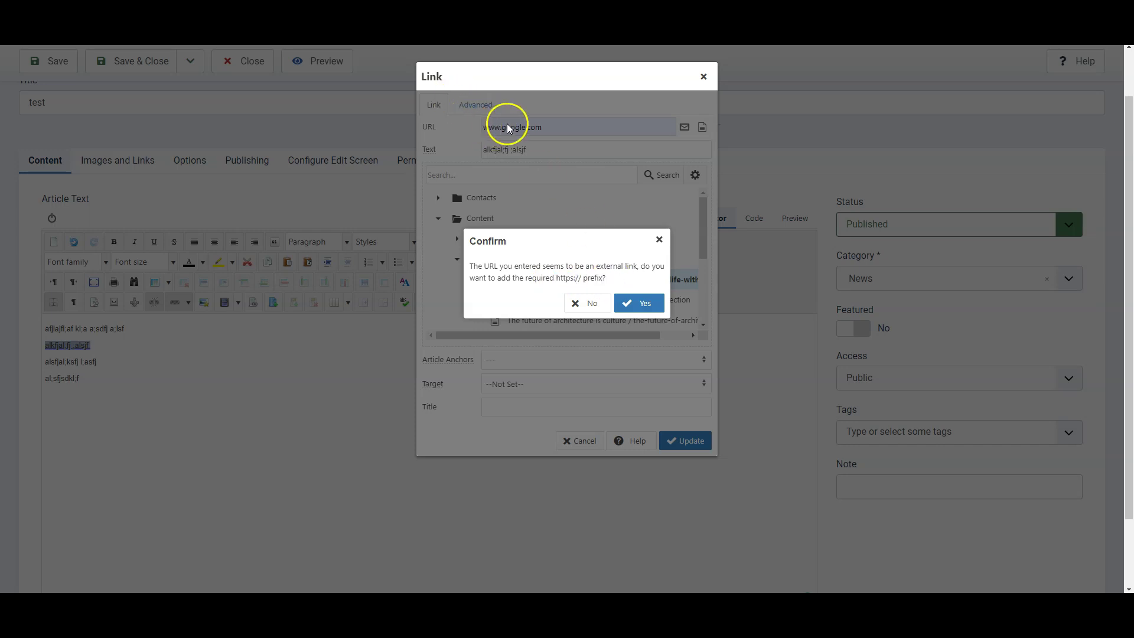
left_click(646, 304)
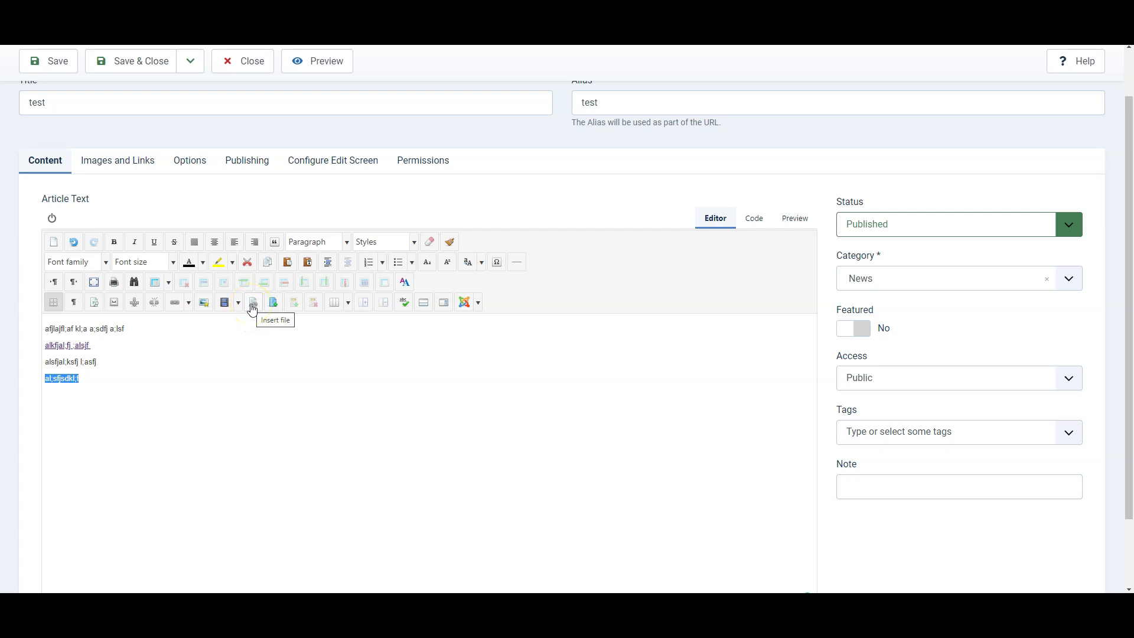
Bring up the File Manager to link the selected last line to a file
left_click(252, 304)
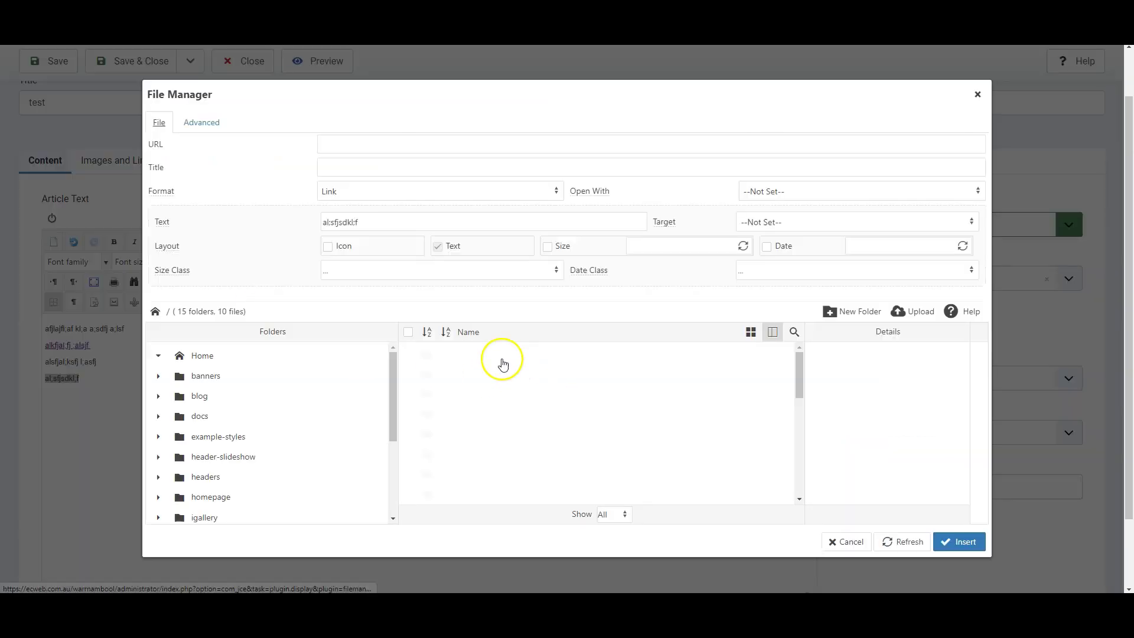
Upload Invoice-4852.pdf from the computer into the site's File Manager
left_click(908, 316)
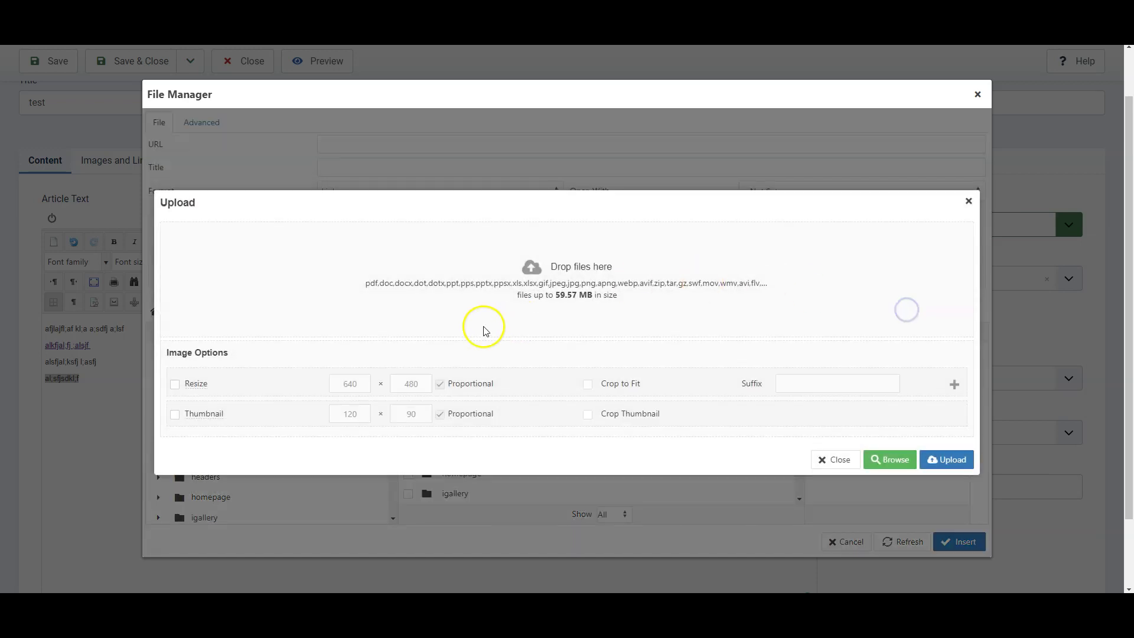
key("alt+Tab")
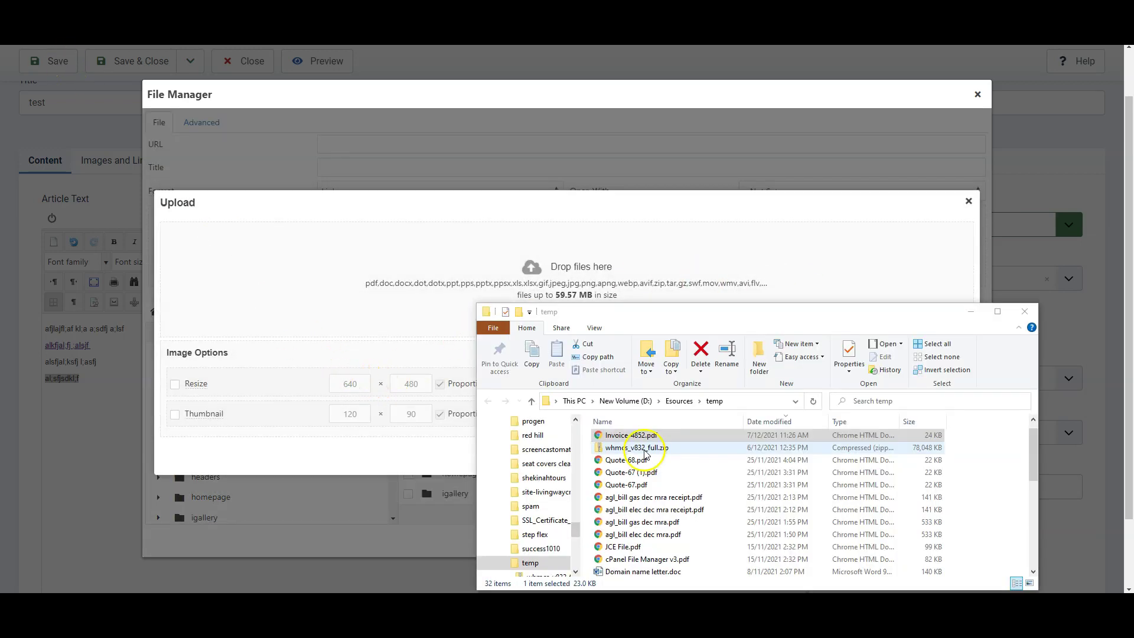
left_click_drag(633, 436, 424, 319)
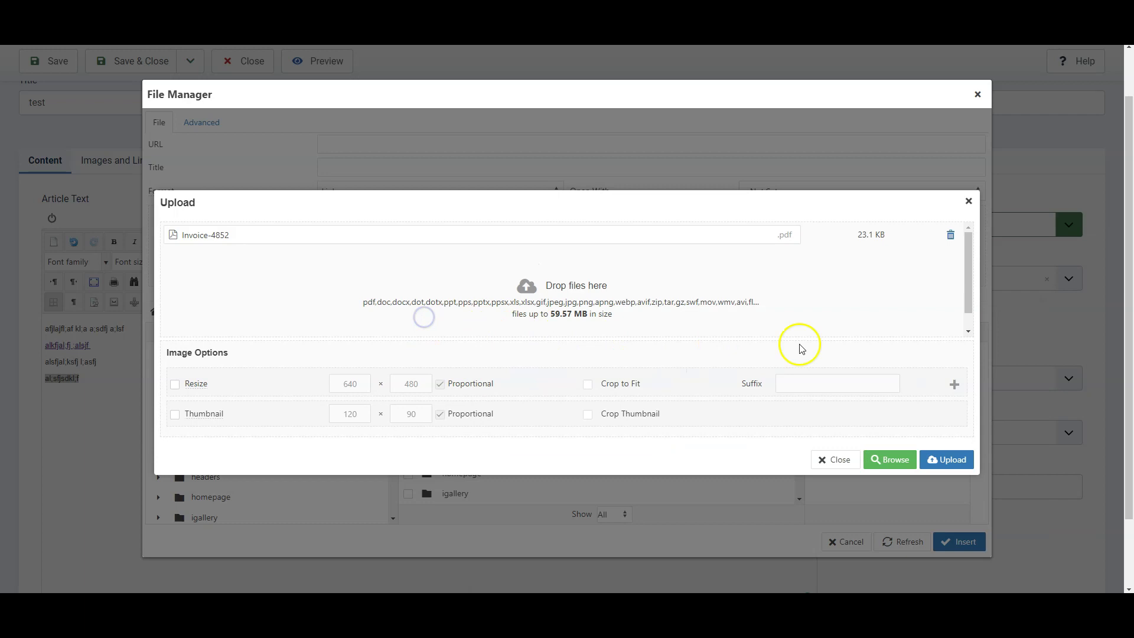
left_click(938, 459)
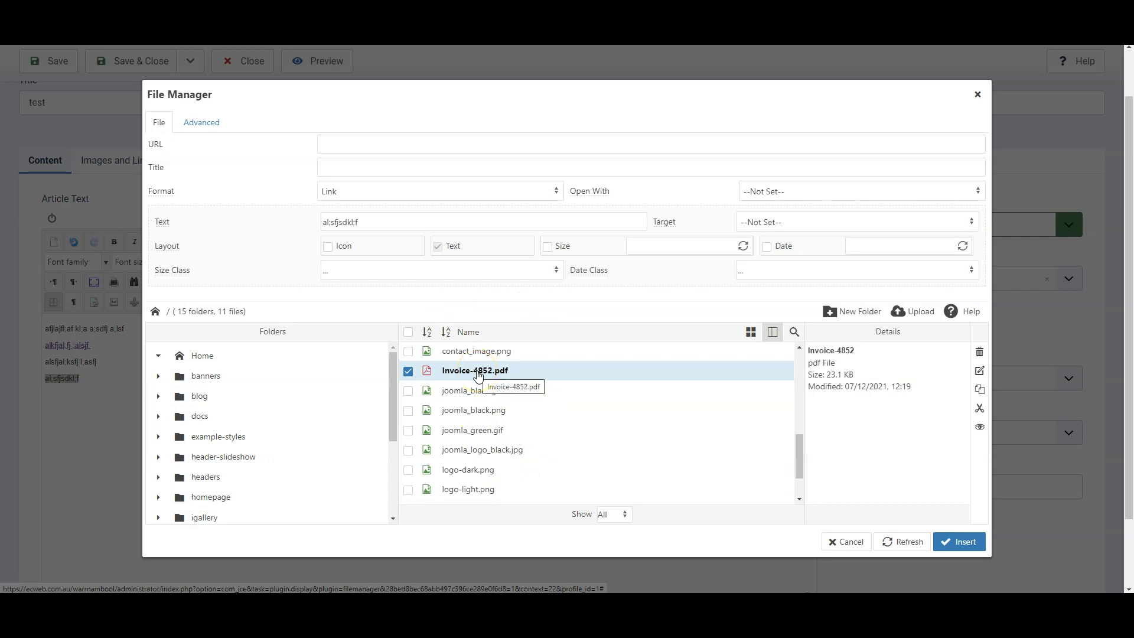
Link the last line to Invoice-4852.pdf, using the file name as text with an icon
left_click(479, 372)
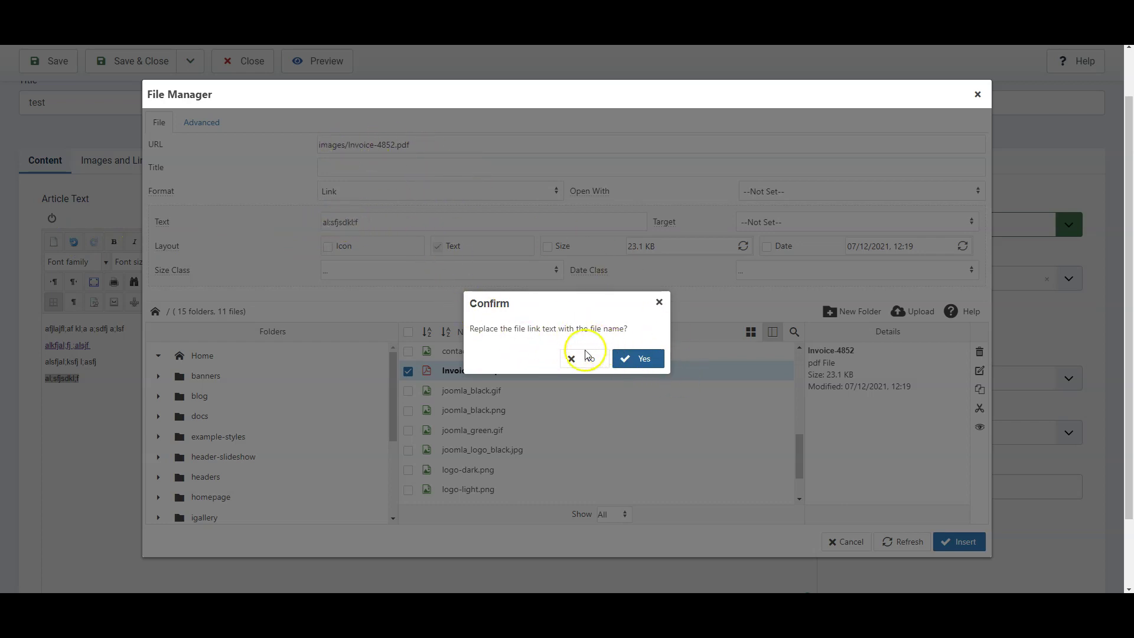
left_click(637, 357)
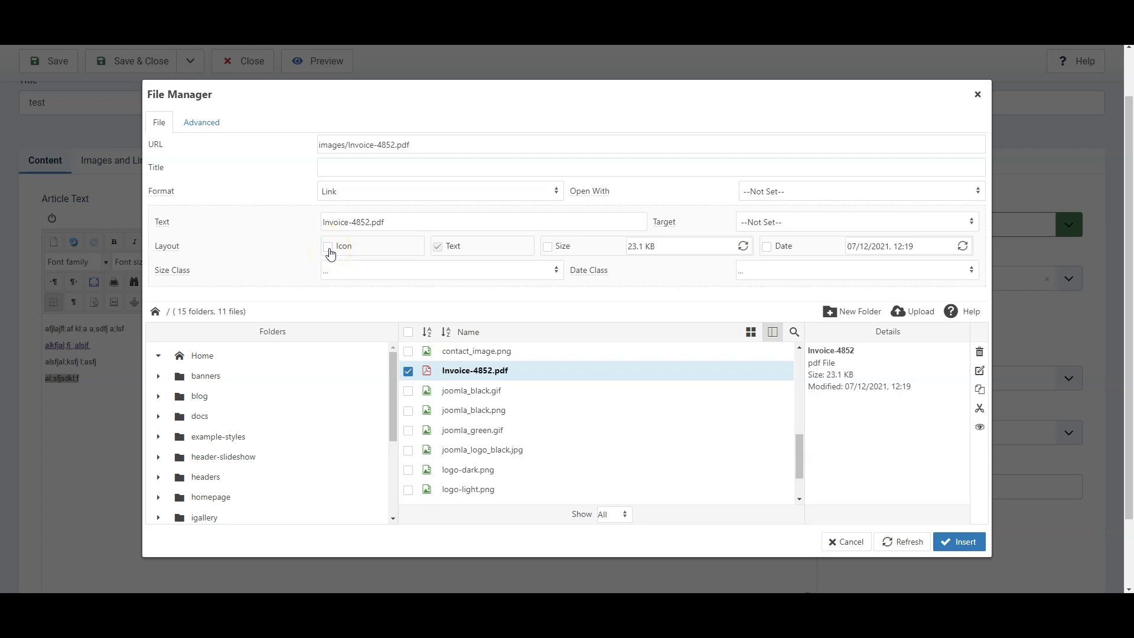
left_click(553, 249)
left_click(328, 253)
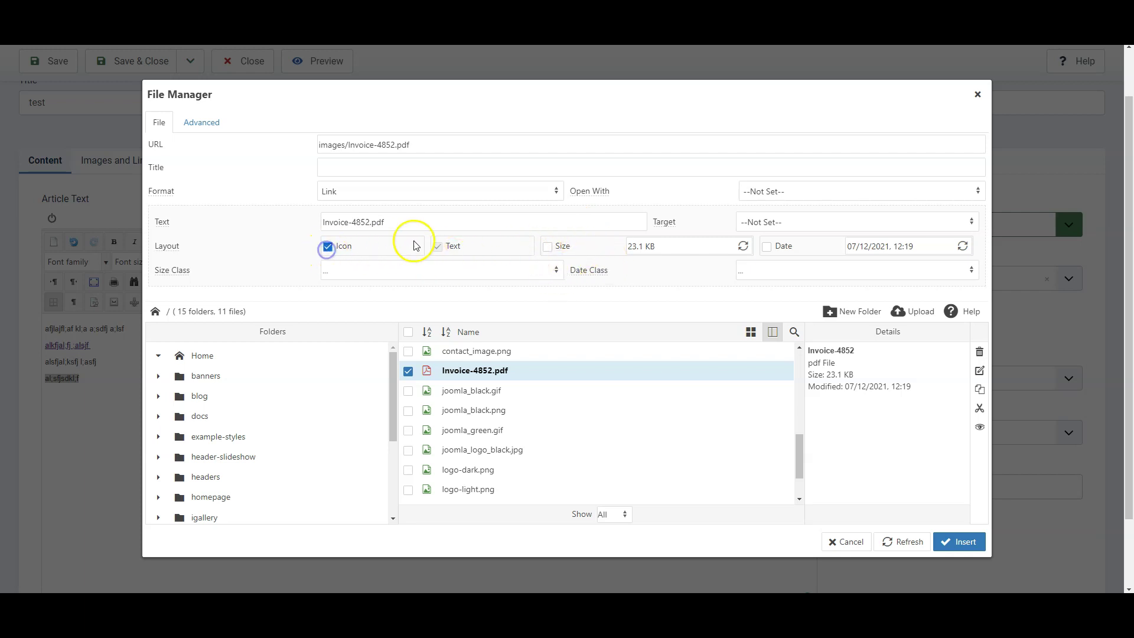
left_click(963, 542)
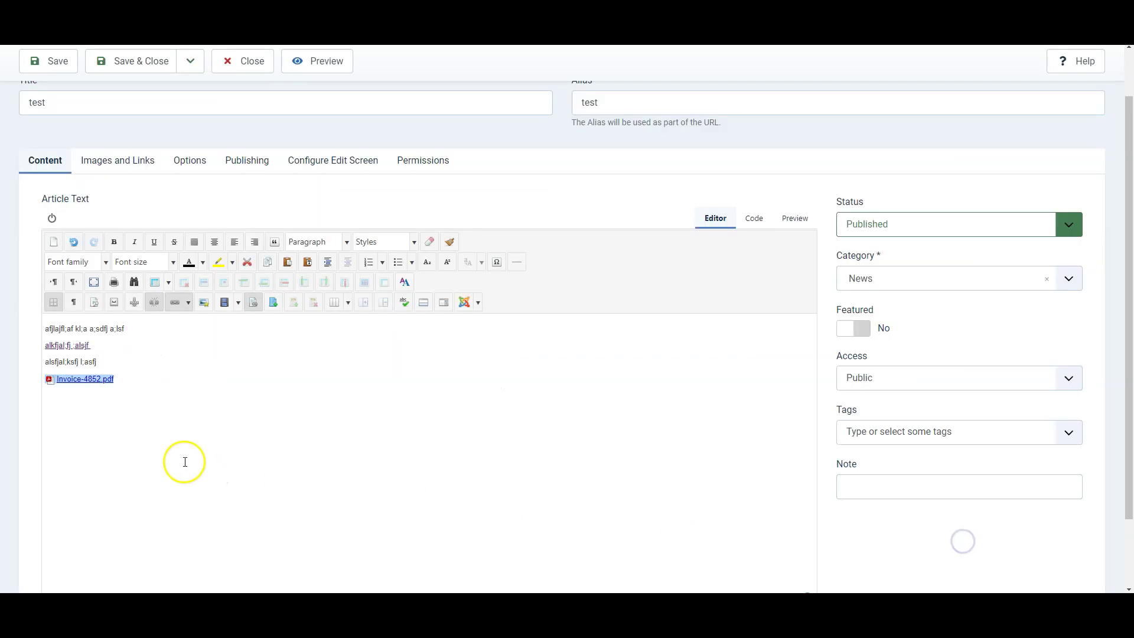
left_click_drag(30, 390, 128, 380)
left_click(71, 382)
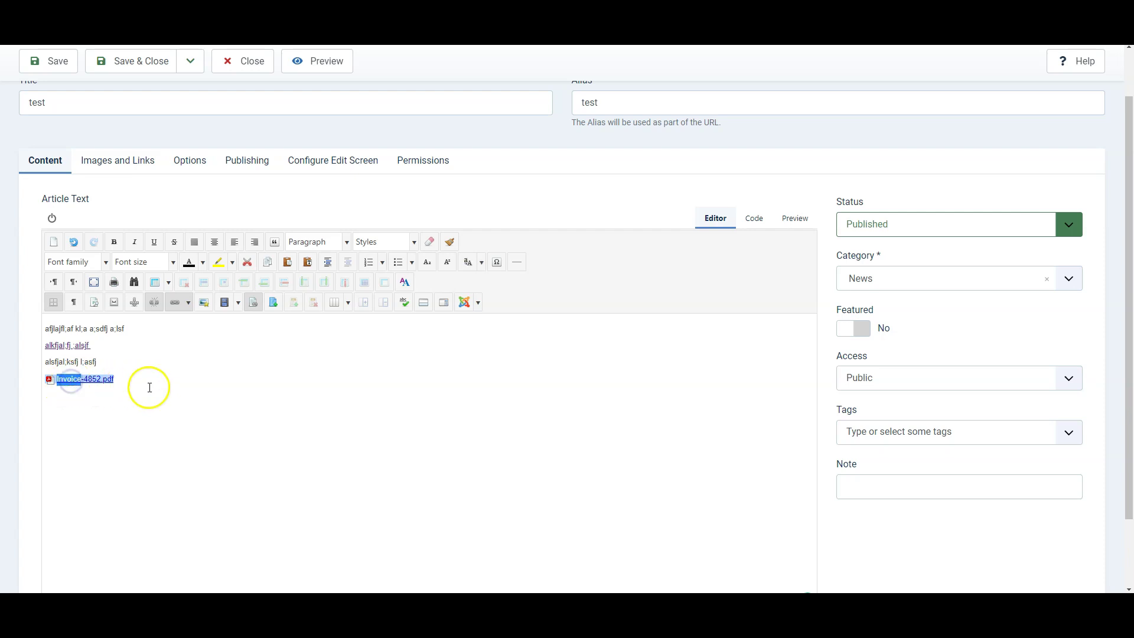
double_click(77, 382)
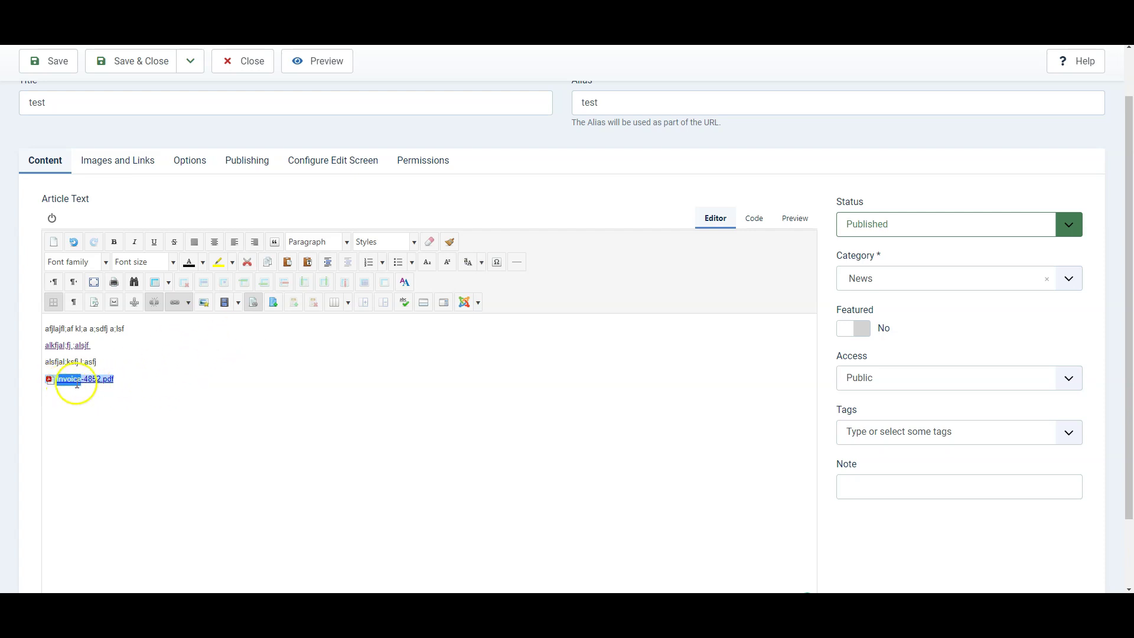
left_click(253, 302)
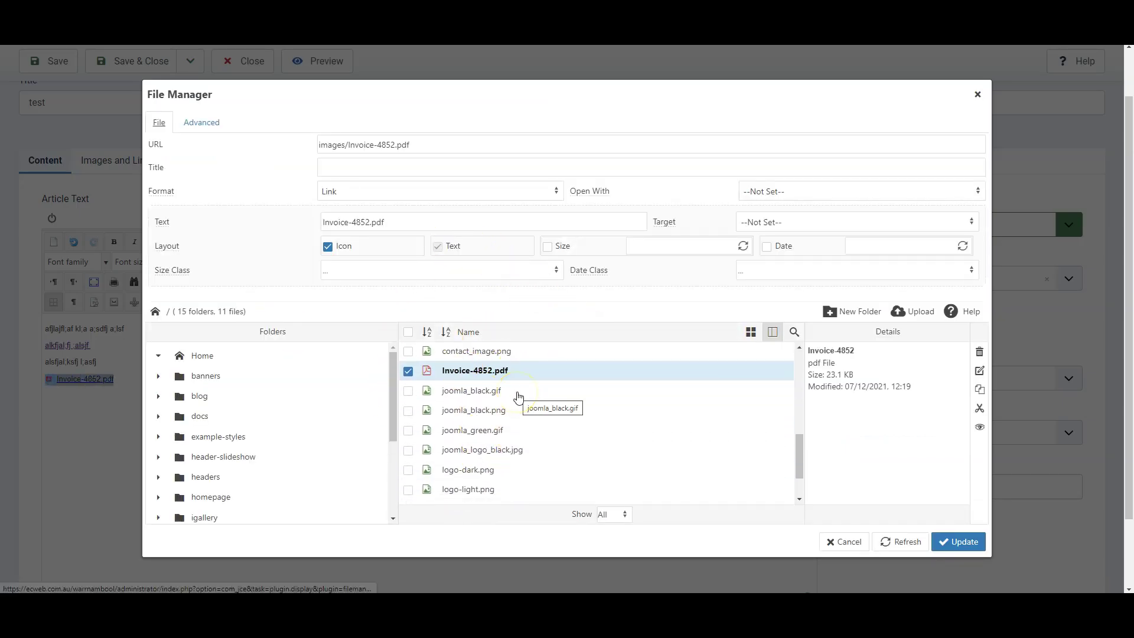
left_click(844, 541)
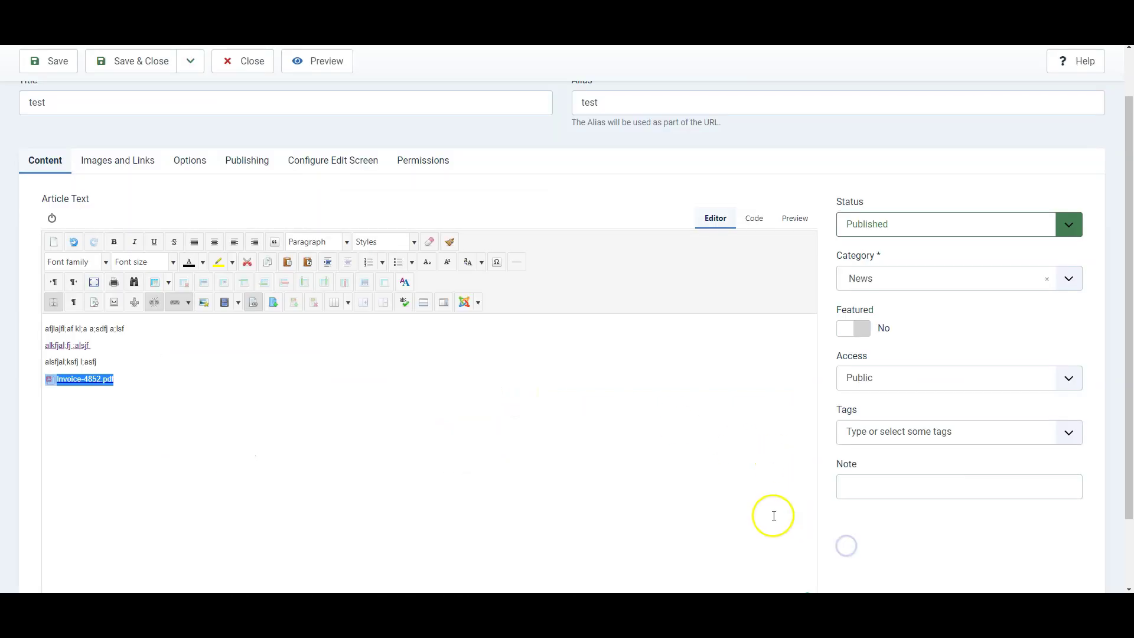